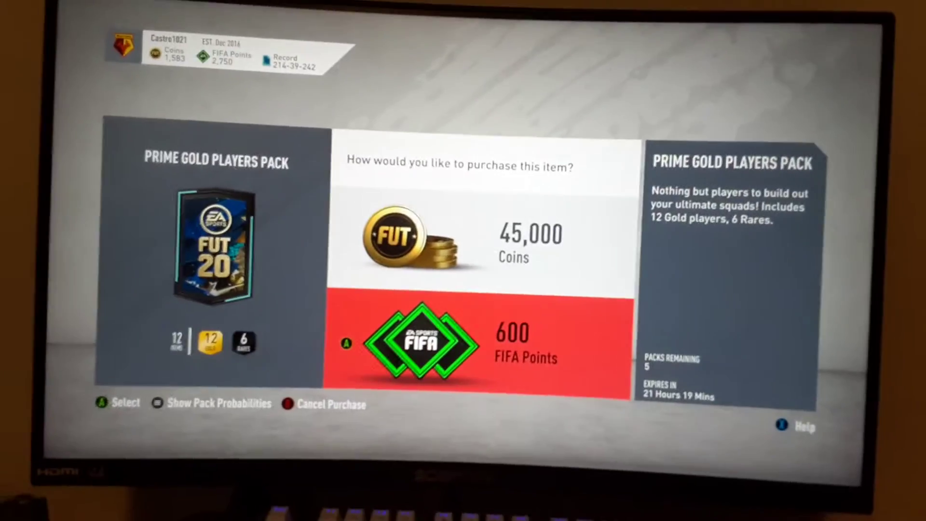
# Step: Choose the 600 FIFA Points payment for the Prime Gold Players Pack
pyautogui.press('Return')
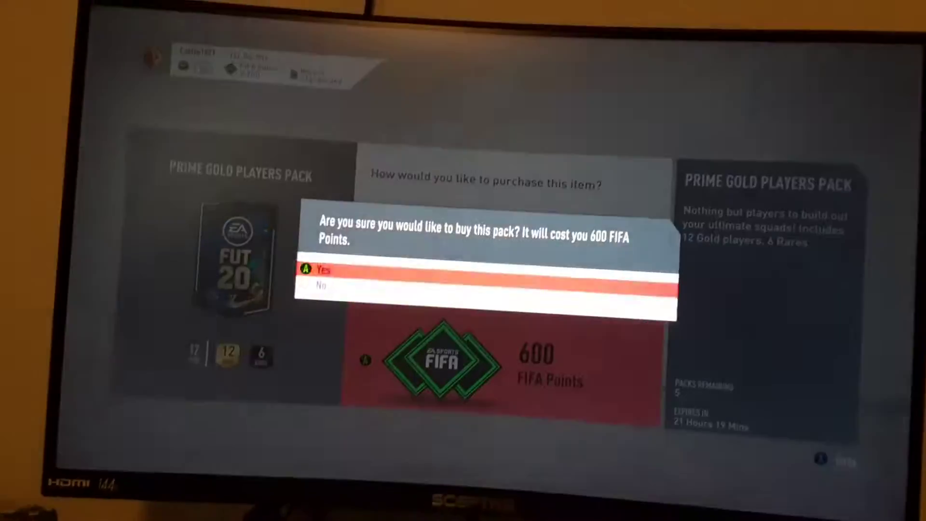
# Step: Confirm the 600-point purchase and open the pack to reveal 12 gold players
pyautogui.press('Down')
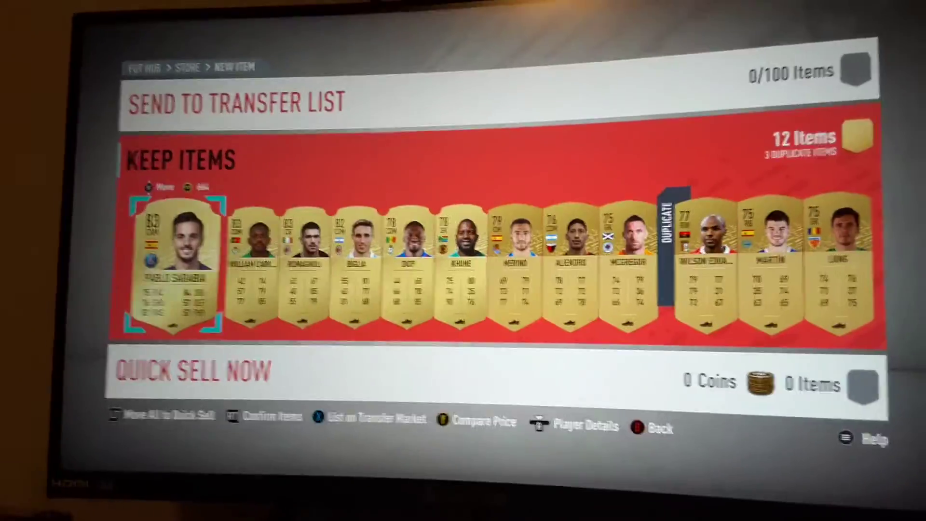
# Step: Confirm all 12 packed players into the club, quick selling none
pyautogui.press('Return')
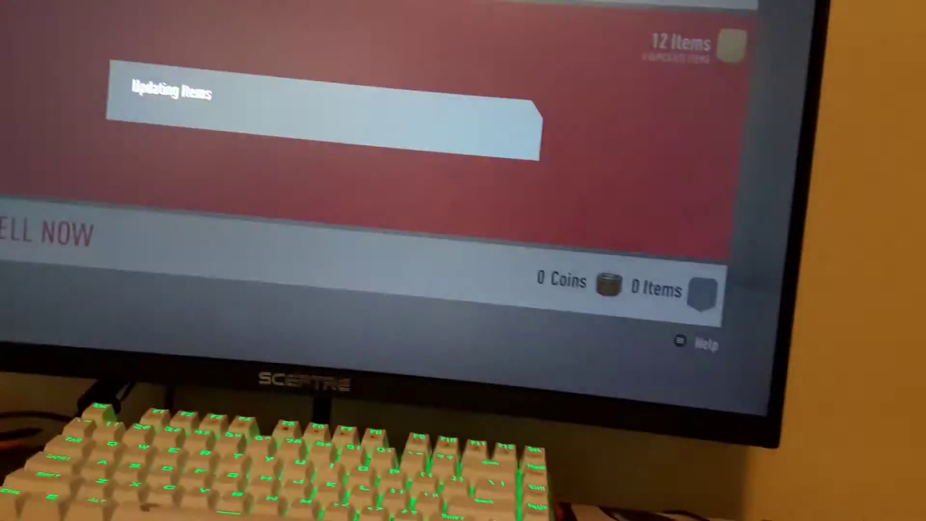